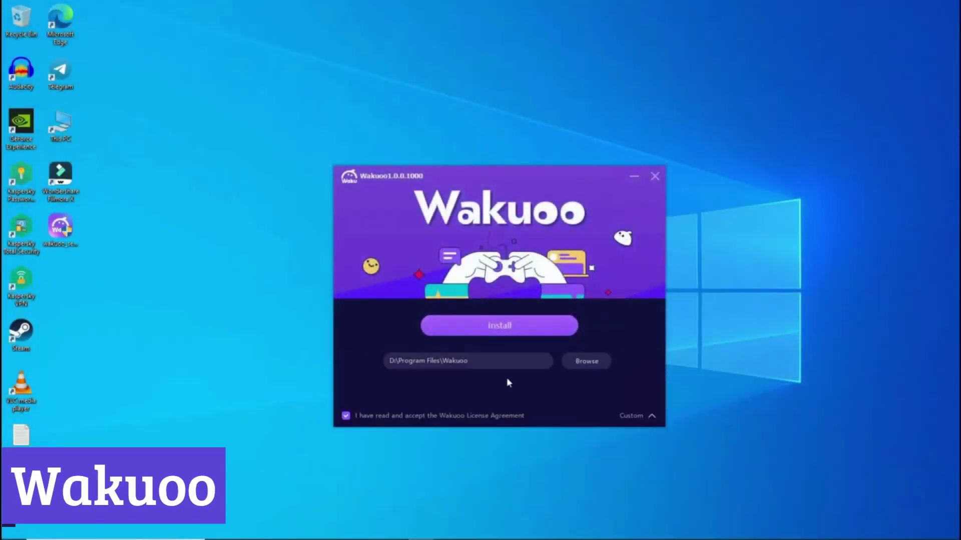
Install Wakuoo into D:\Program Files\Wakuoo and start the emulator when setup completes
left_click(586, 360)
left_click(512, 368)
left_click(489, 333)
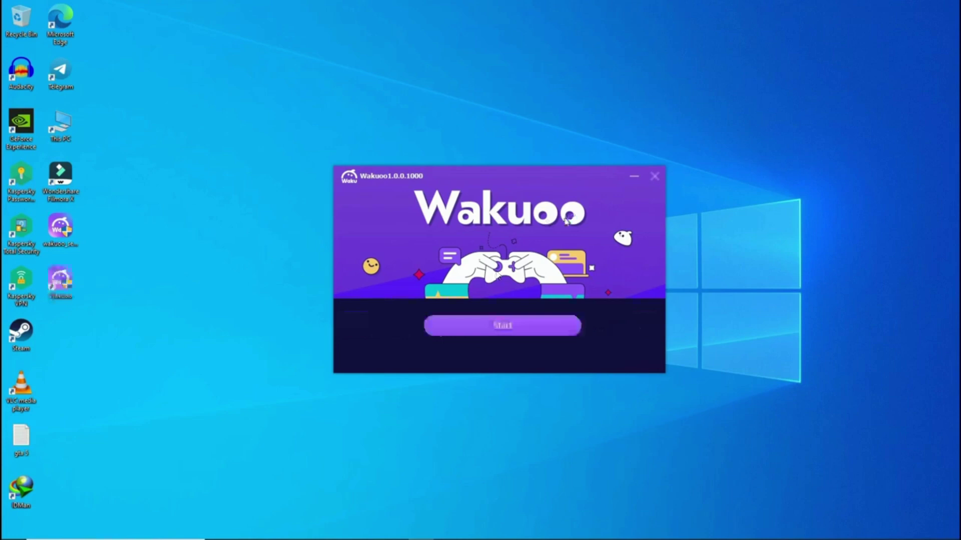
left_click(556, 326)
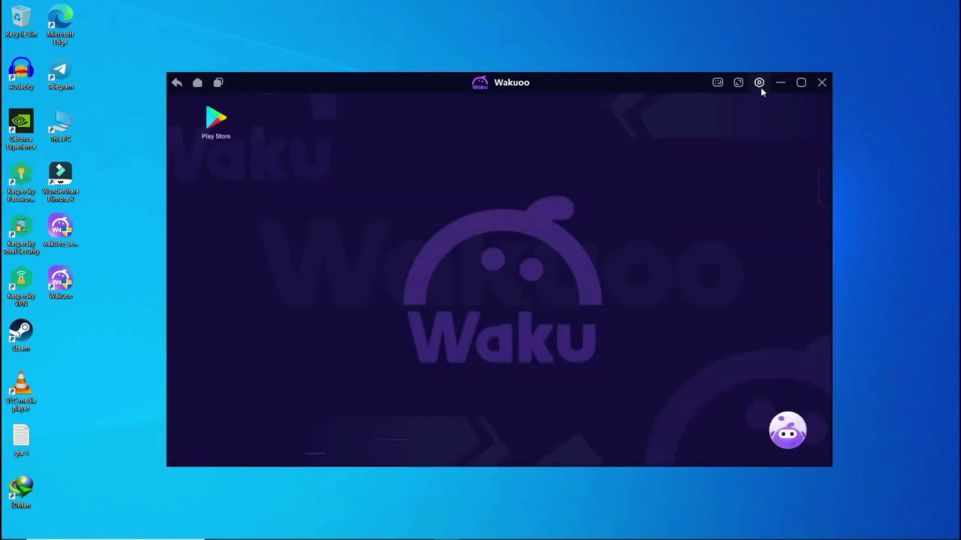
In Wakuoo's system settings, keep the sleep option following the system
left_click(760, 82)
left_click(731, 118)
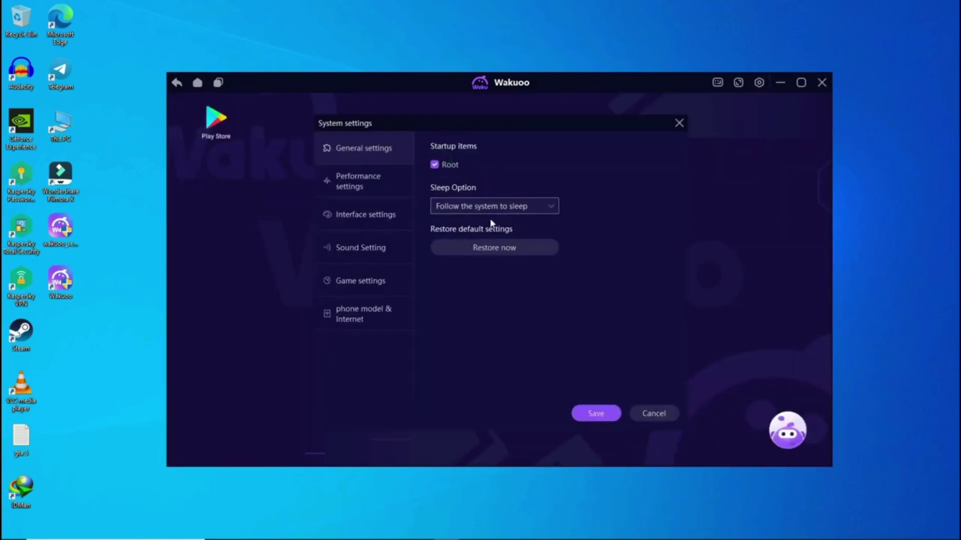
left_click(493, 205)
left_click(531, 219)
Choose the Low performance profile (1 Core CPU, 2048 MB Memory) and save, restarting the emulator
left_click(339, 189)
left_click(471, 164)
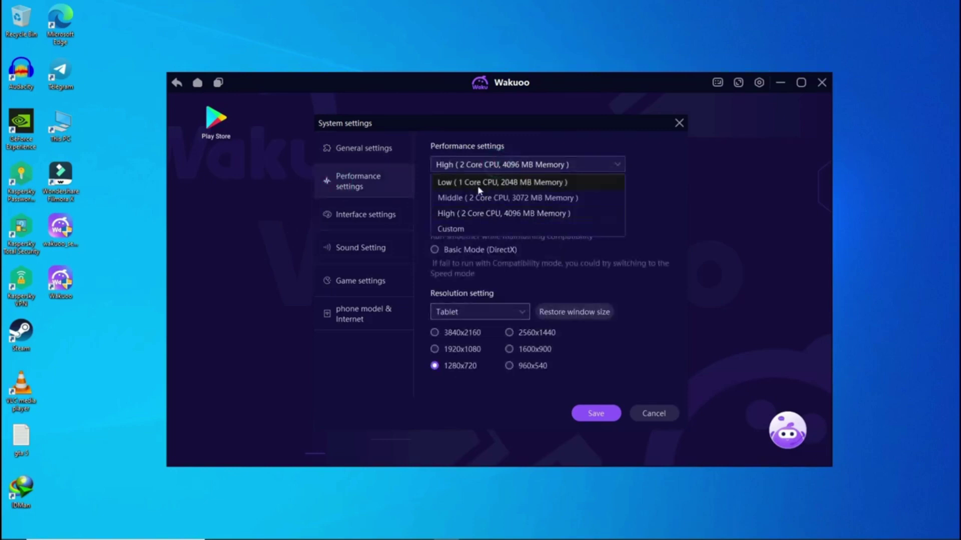
left_click(477, 181)
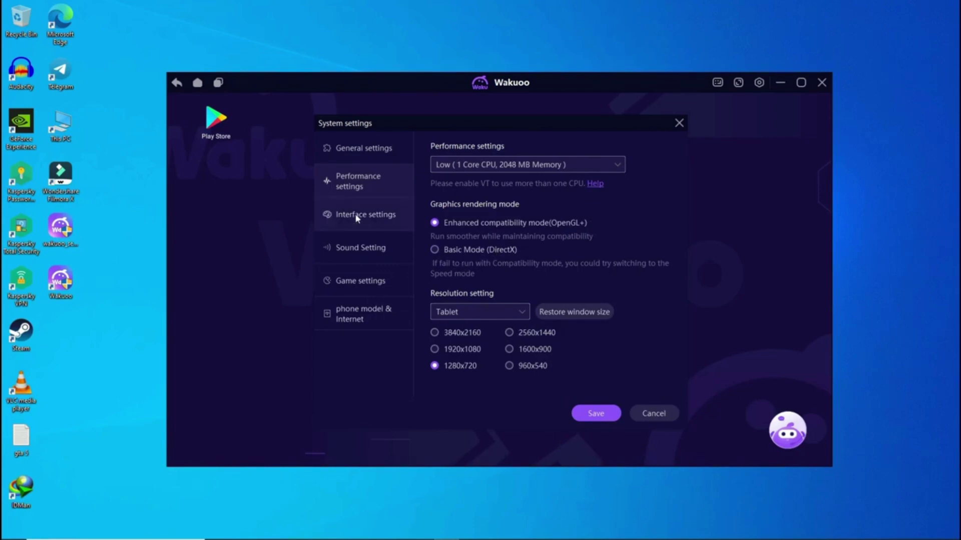
left_click(364, 314)
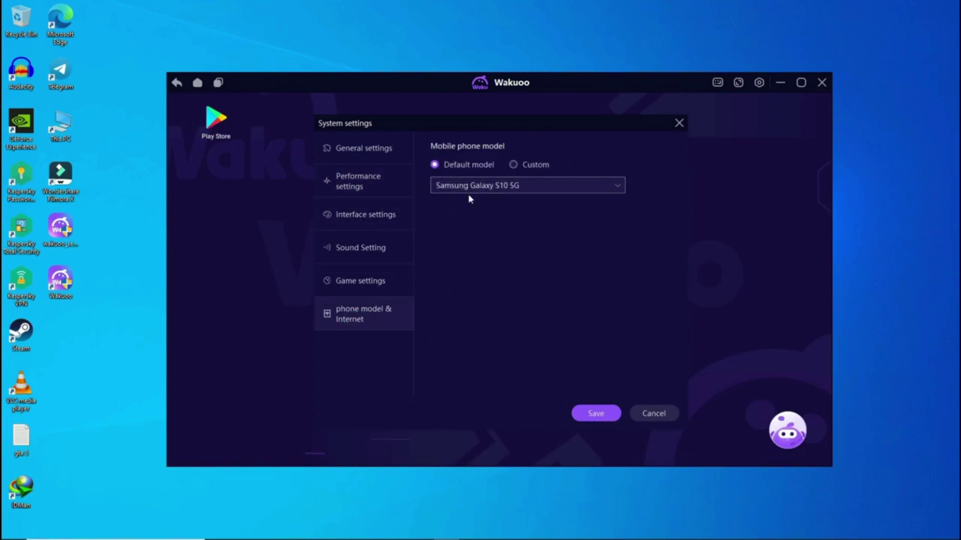
left_click(643, 418)
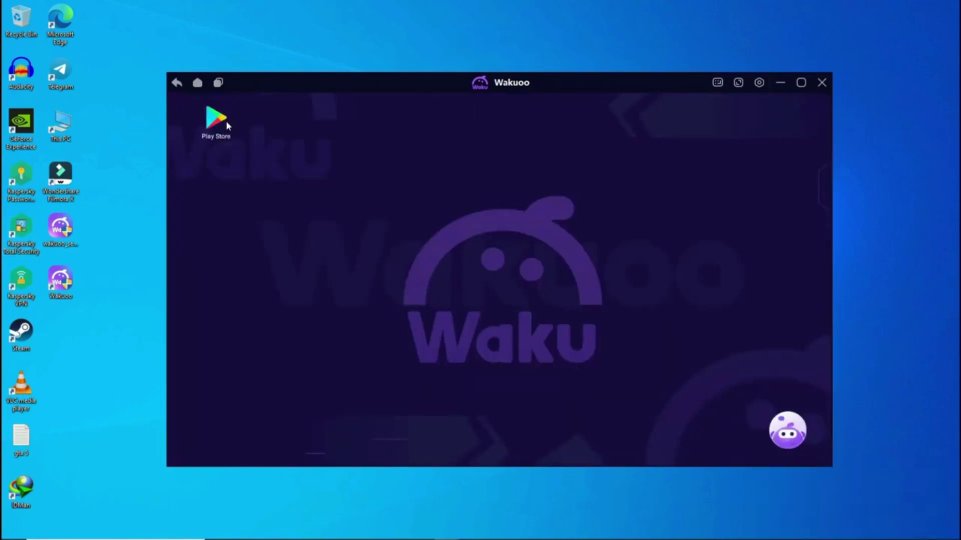
Search the Play Store for 'free fire' and install Garena Free Fire
left_click(227, 122)
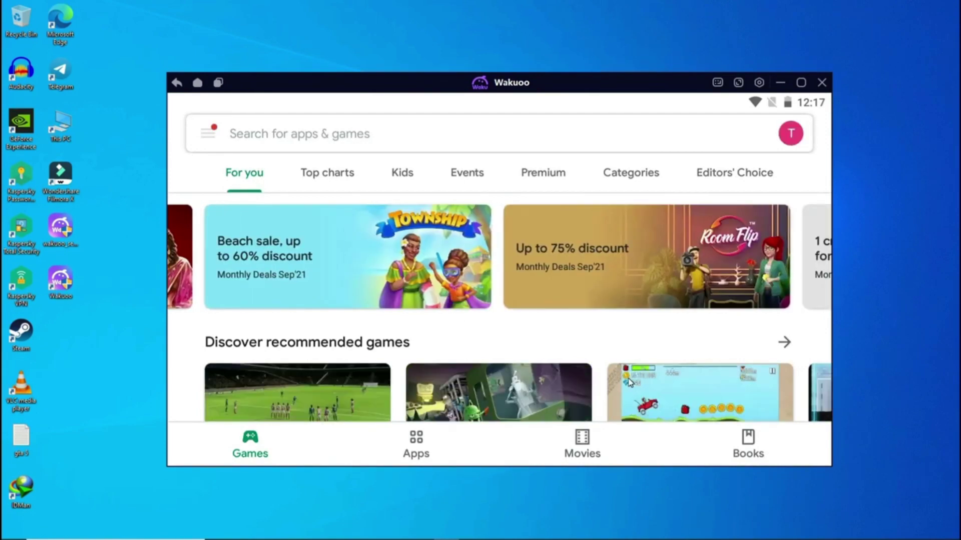
left_click(373, 139)
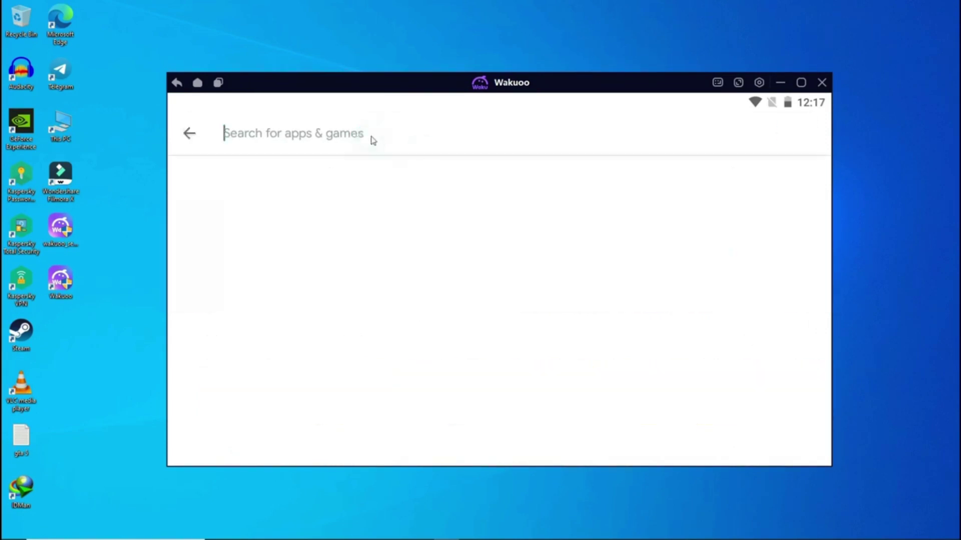
type("free")
left_click(321, 178)
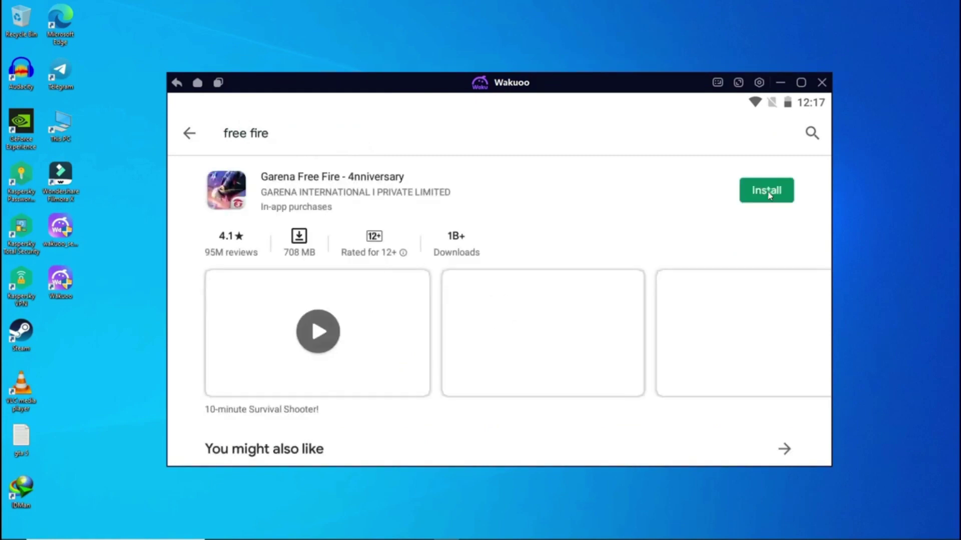
left_click(764, 190)
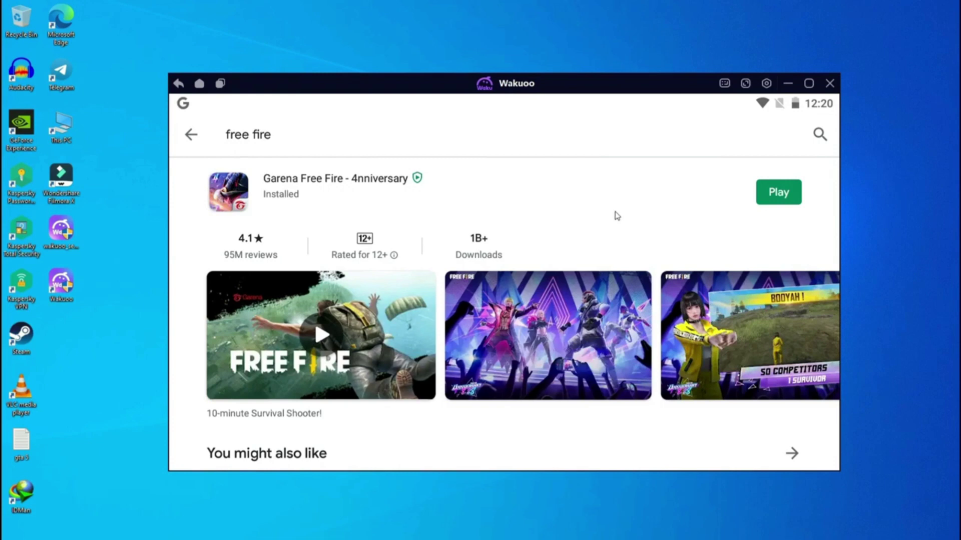
Launch Garena Free Fire and turn off the key-mapping tips with 'Do not prompt again'
left_click(757, 200)
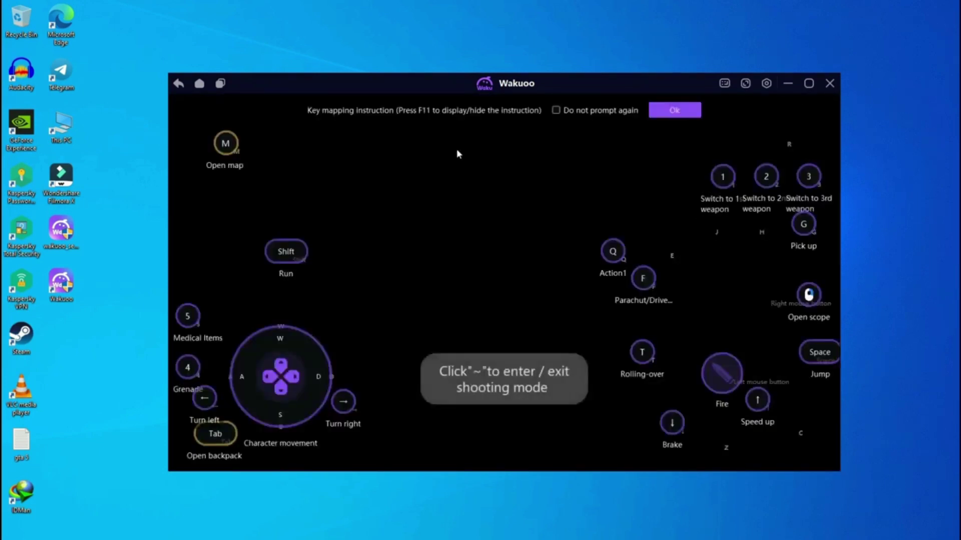
left_click(556, 109)
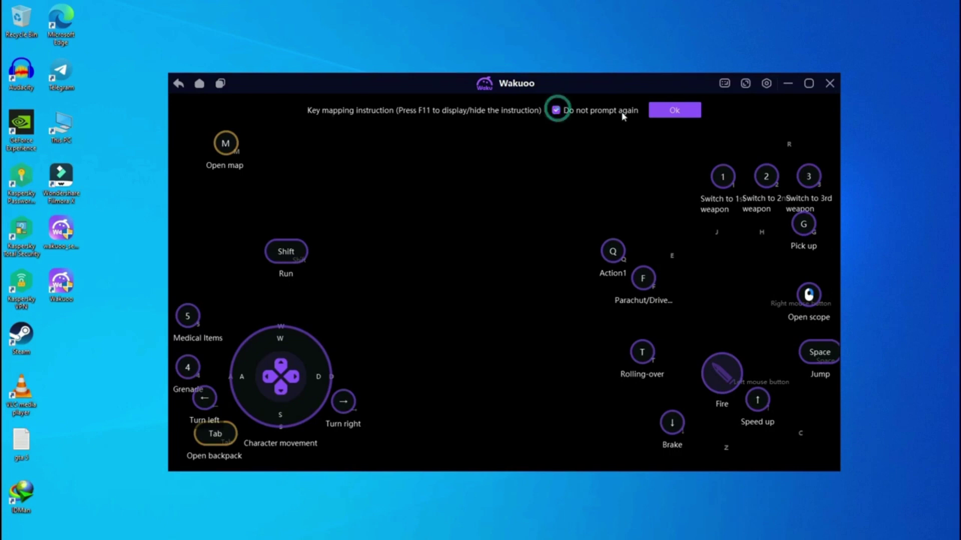
left_click(675, 110)
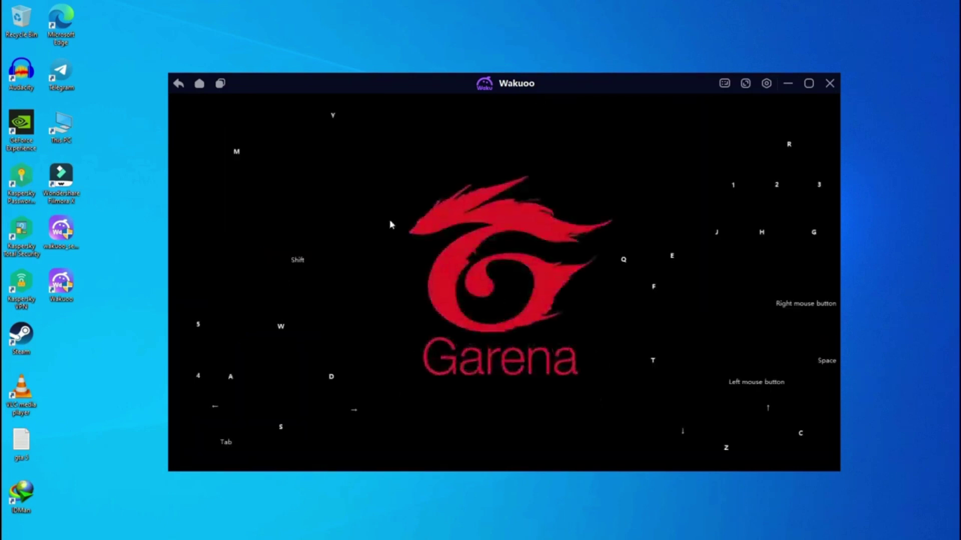
Move the shooting-mode key toward the screen centre, save the key mapping, and maximize the emulator
left_click(724, 84)
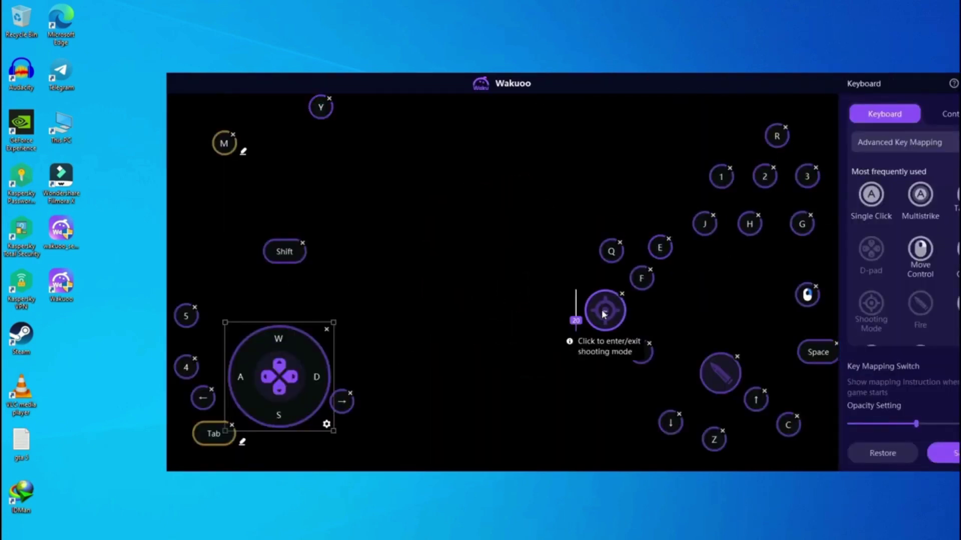
left_click_drag(604, 313, 553, 257)
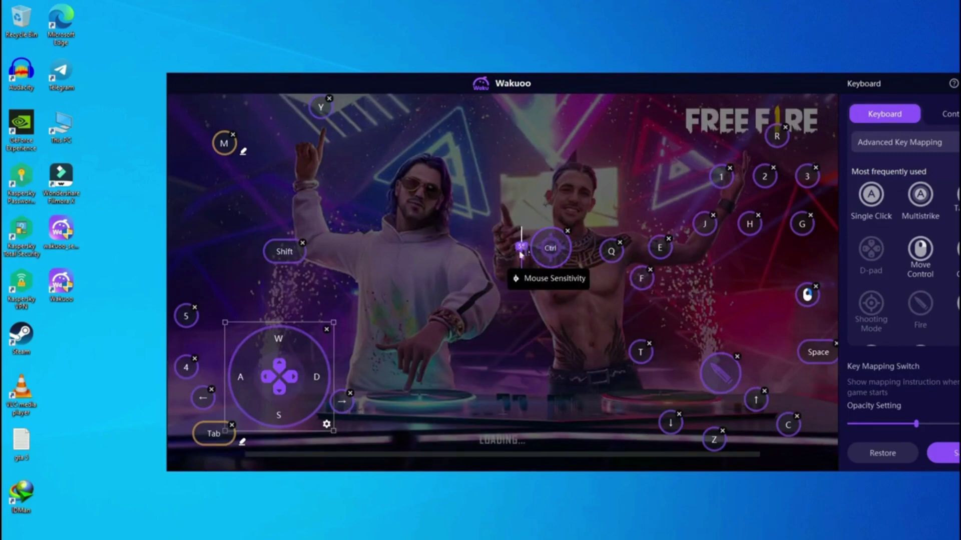
left_click(946, 453)
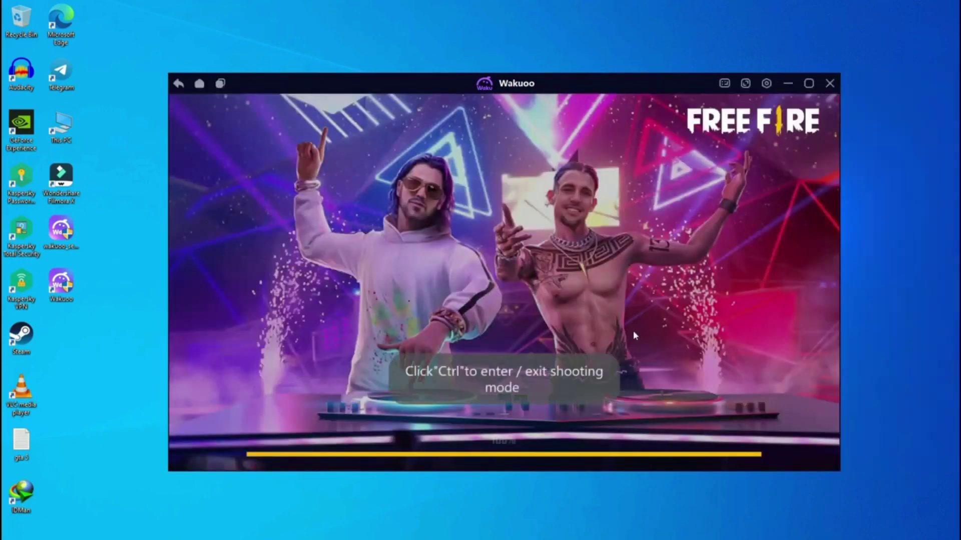
left_click(809, 83)
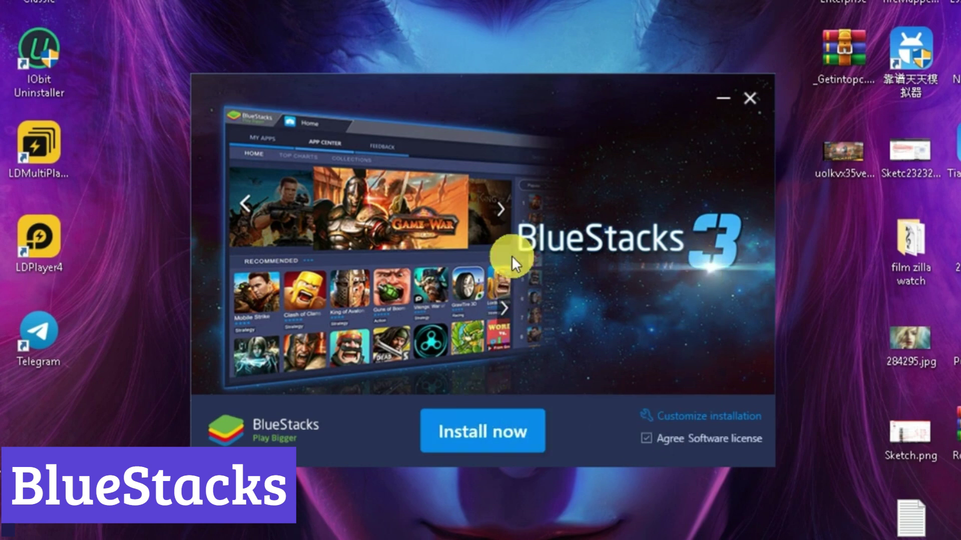
Install BlueStacks 3 to C:\ProgramData\BlueStacks, then review the Visual C++ 2008, 2013 and 2015-2022 redistributables in Control Panel
left_click(689, 411)
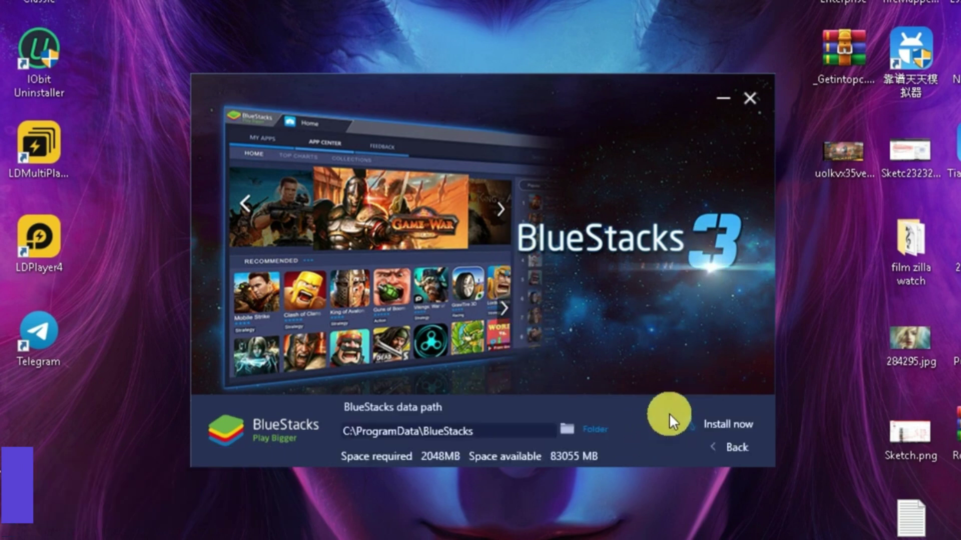
left_click(722, 424)
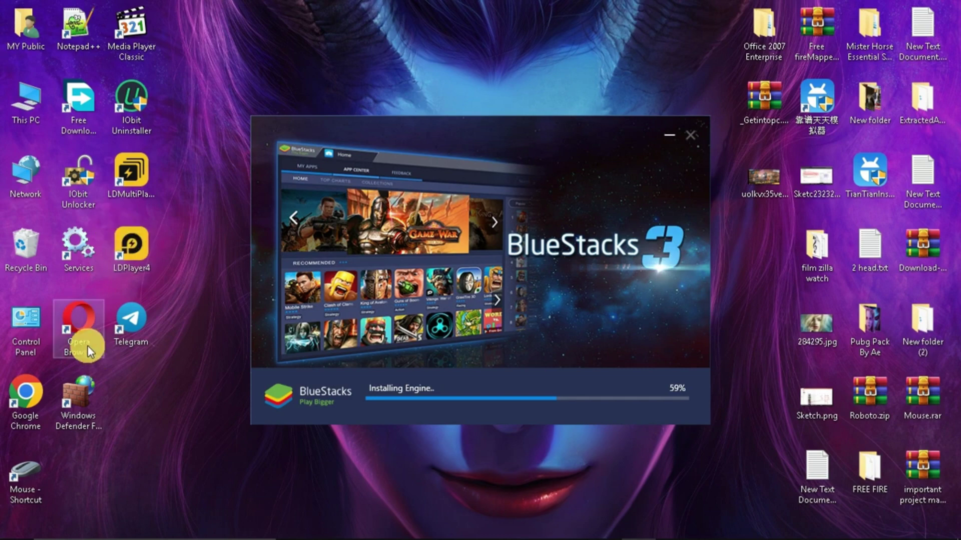
double_click(26, 333)
left_click(365, 307)
left_click(670, 75)
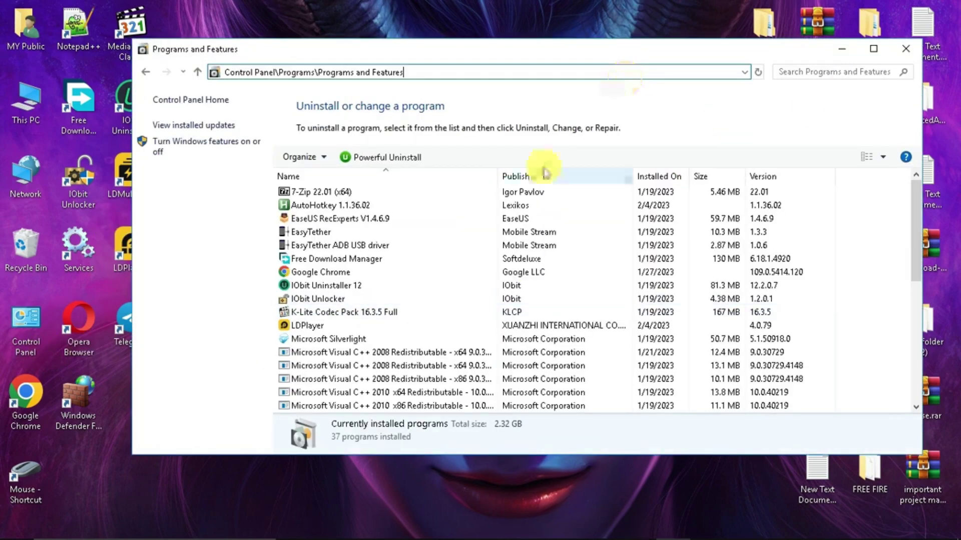
key("super+Up")
left_click(293, 318)
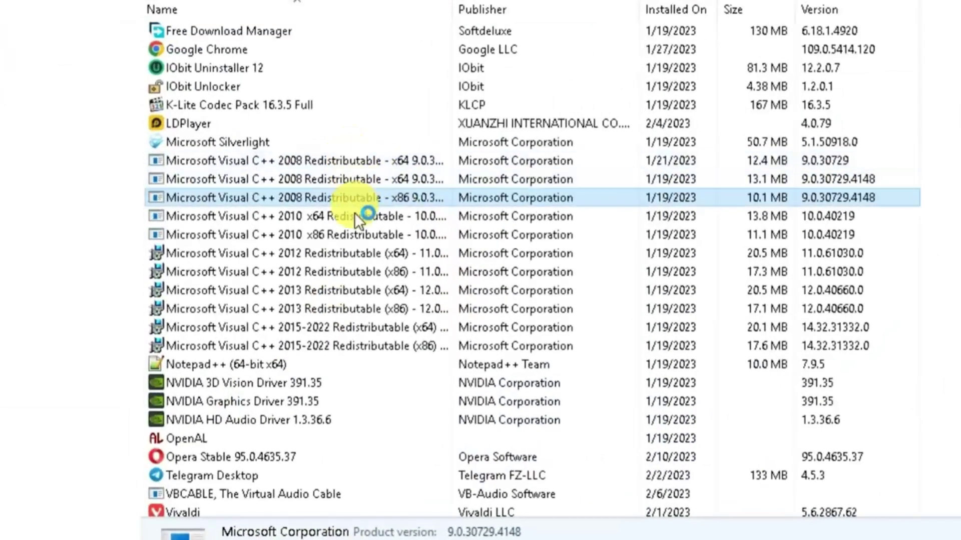
left_click(250, 347)
left_click(280, 309)
left_click(294, 289)
left_click(303, 216)
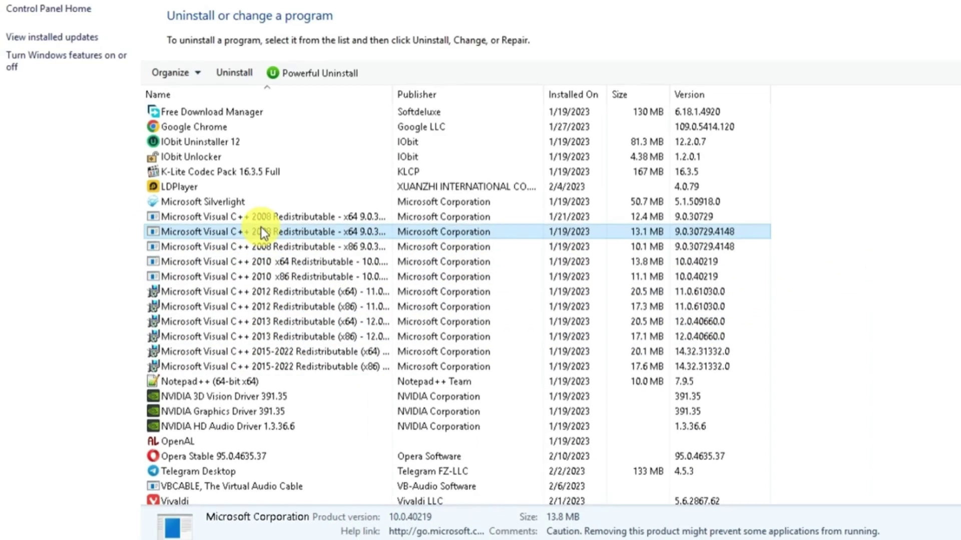
left_click(350, 198)
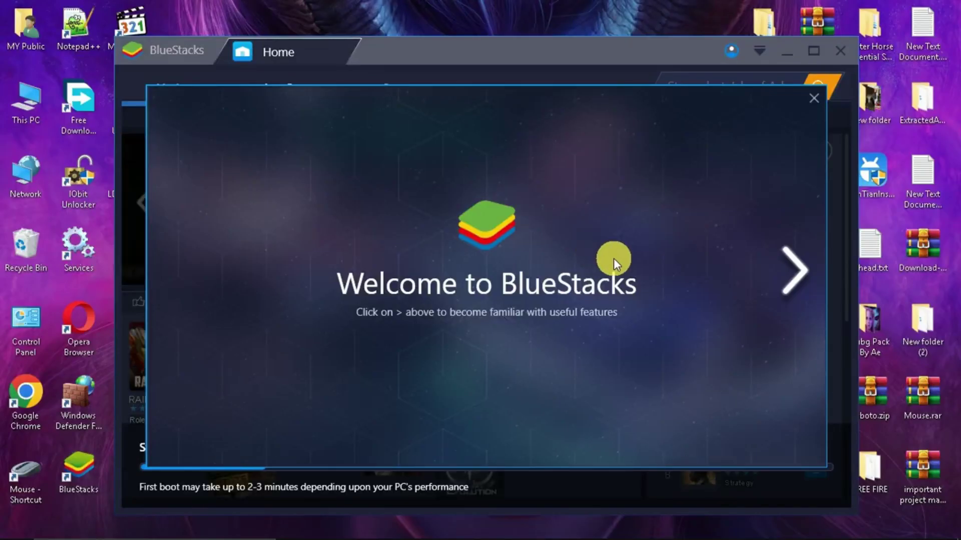
Skip through the welcome tour slides, continue the Google sign-in, and accept the Google services options
left_click(774, 308)
left_click(796, 273)
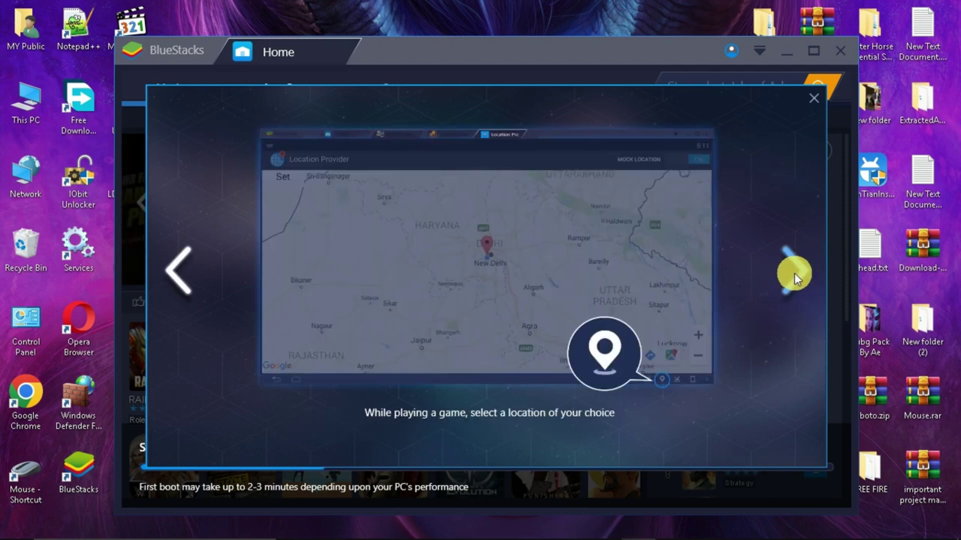
left_click(794, 273)
left_click(814, 99)
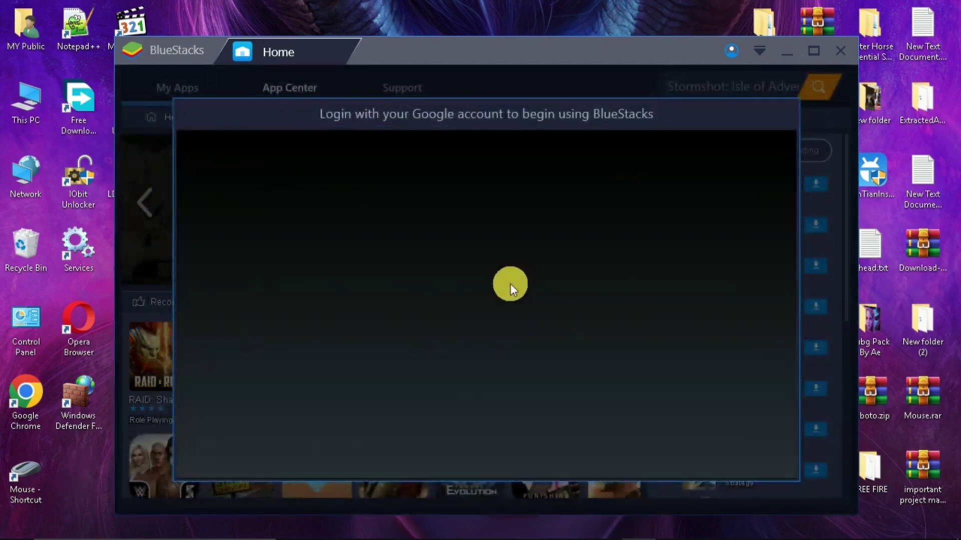
left_click(645, 445)
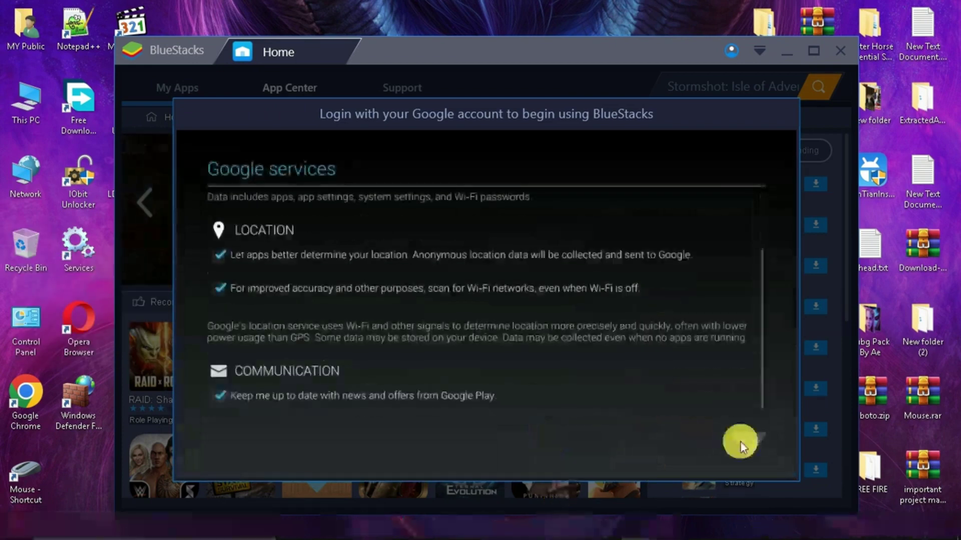
left_click(740, 441)
Complete the account setup and look over the BlueStacks engine settings
left_click(739, 442)
left_click(758, 53)
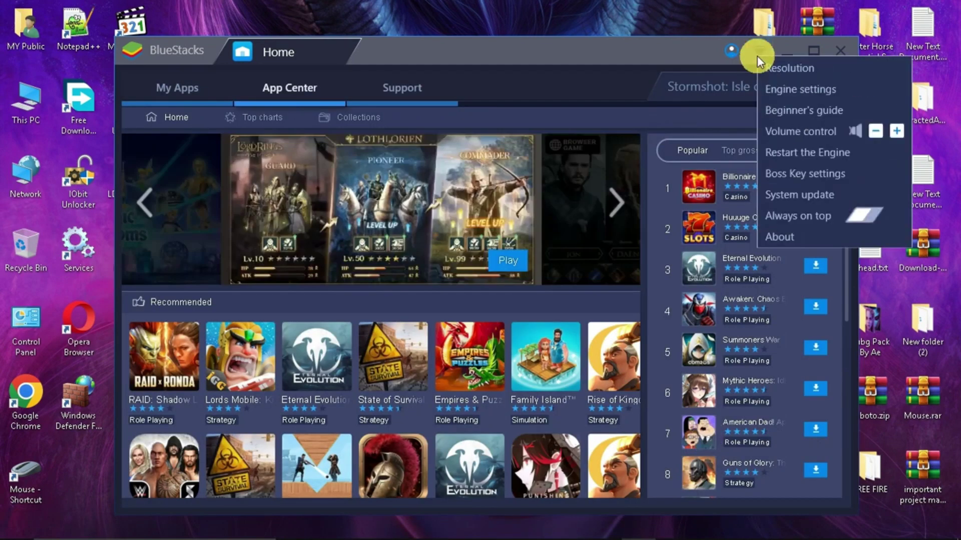
left_click(801, 89)
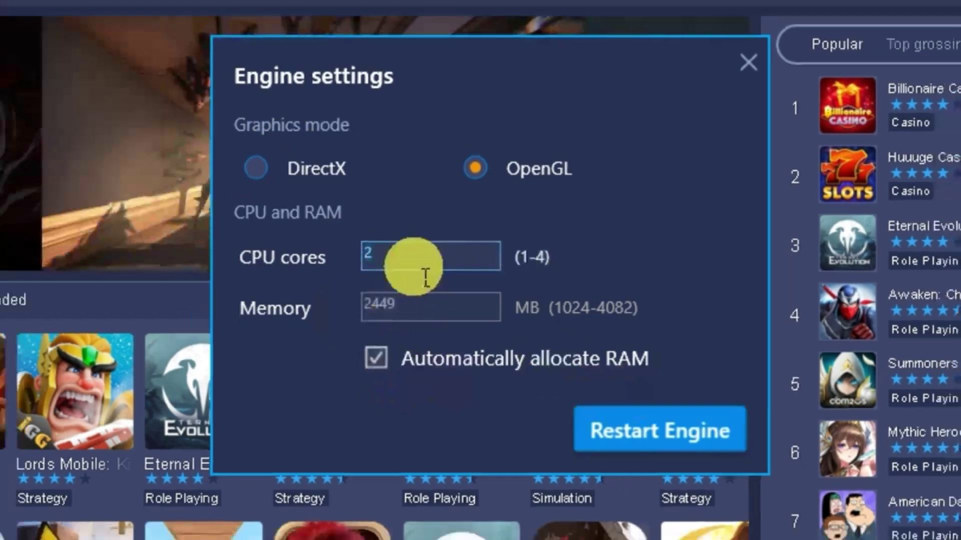
key("Escape")
Set a custom 800 x 450 resolution by entering height 450, then close the dialog
left_click(759, 50)
left_click(768, 70)
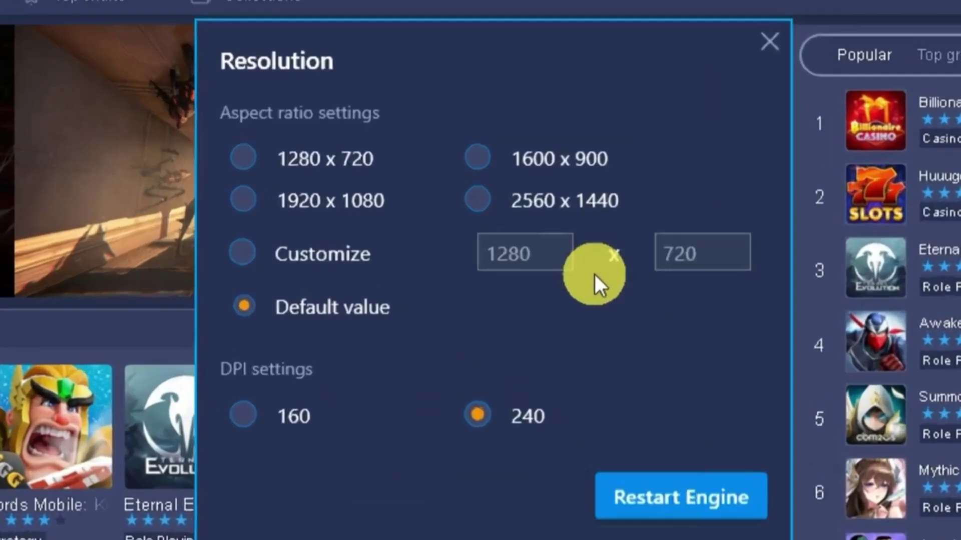
left_click(402, 209)
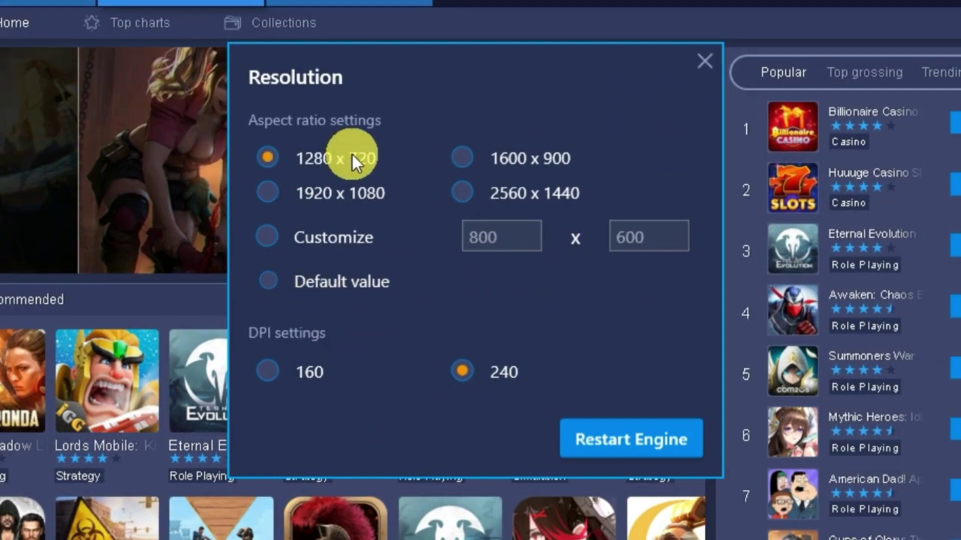
left_click(343, 237)
left_click(611, 238)
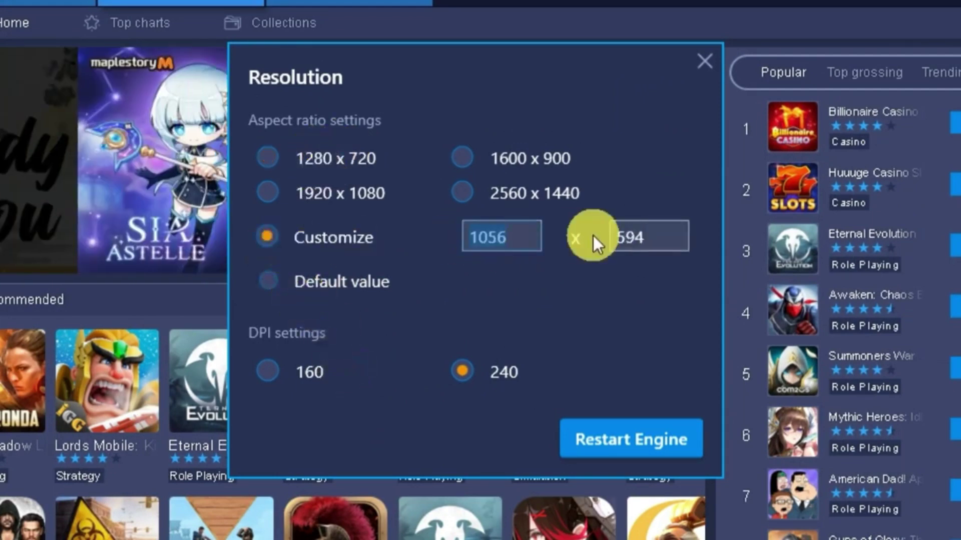
type("450")
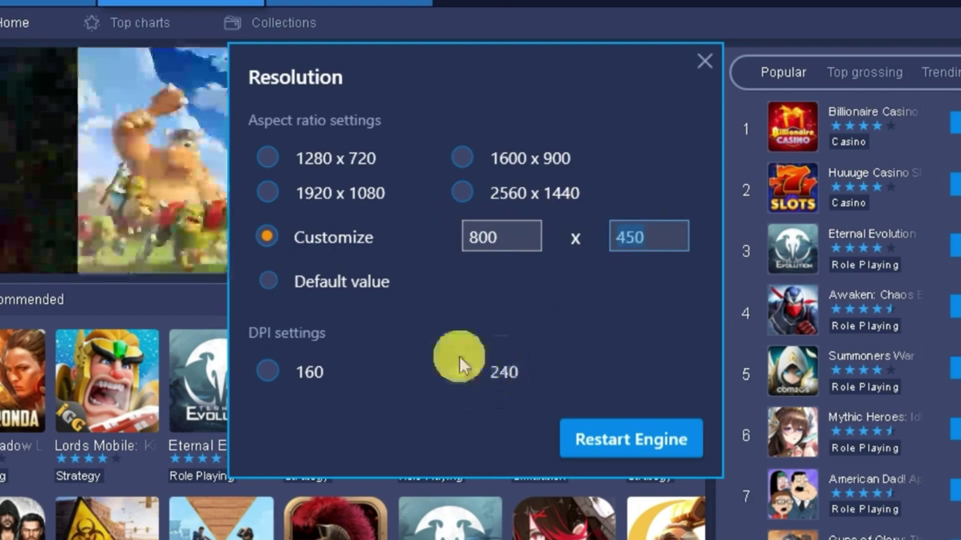
left_click(661, 435)
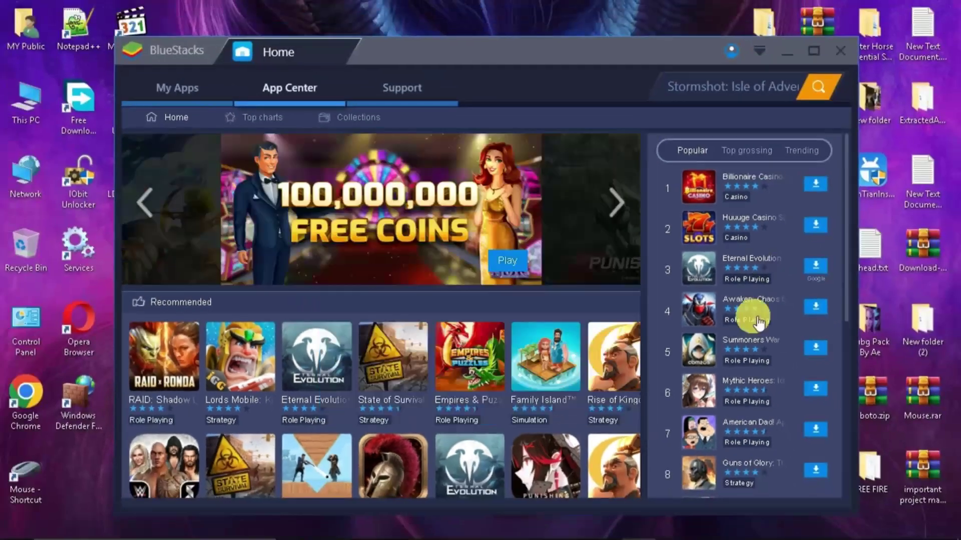
Search the App Center for 'free fire'
scroll(755, 317, "down", 4)
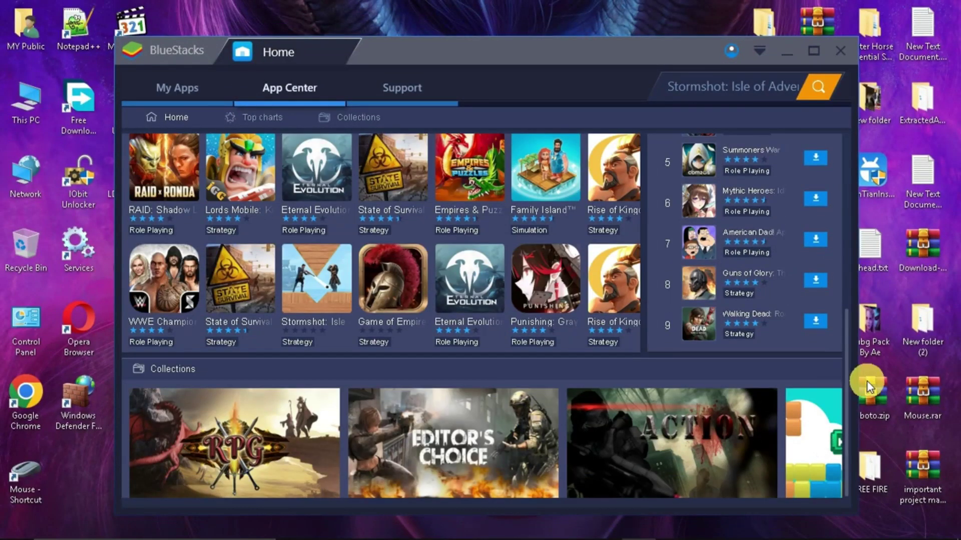
scroll(513, 332, "up", 2)
scroll(513, 332, "up", 2)
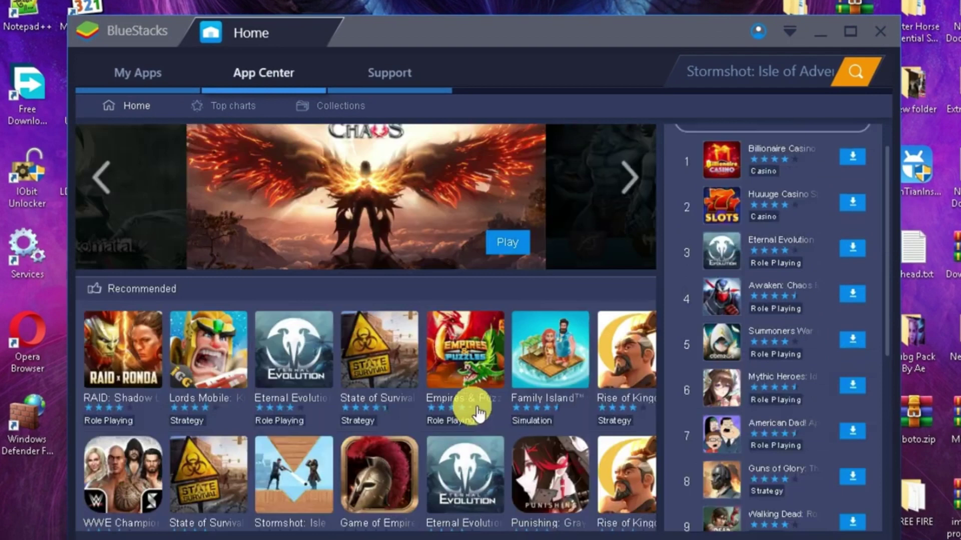
scroll(478, 412, "up", 1)
left_click(770, 84)
type("free fire")
key("Return")
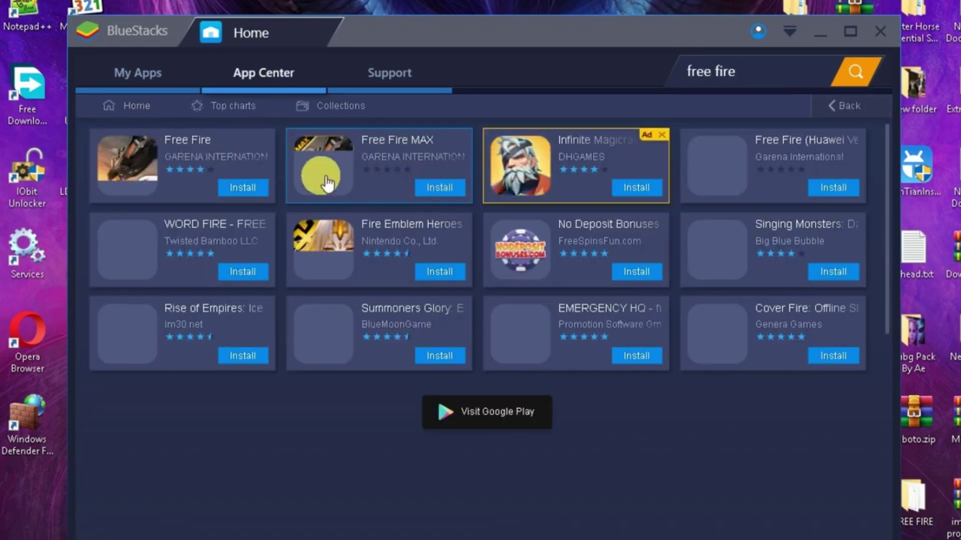
Browse My Apps, the System app folder and Play store, then pick an apk file to install
left_click(165, 109)
left_click(150, 161)
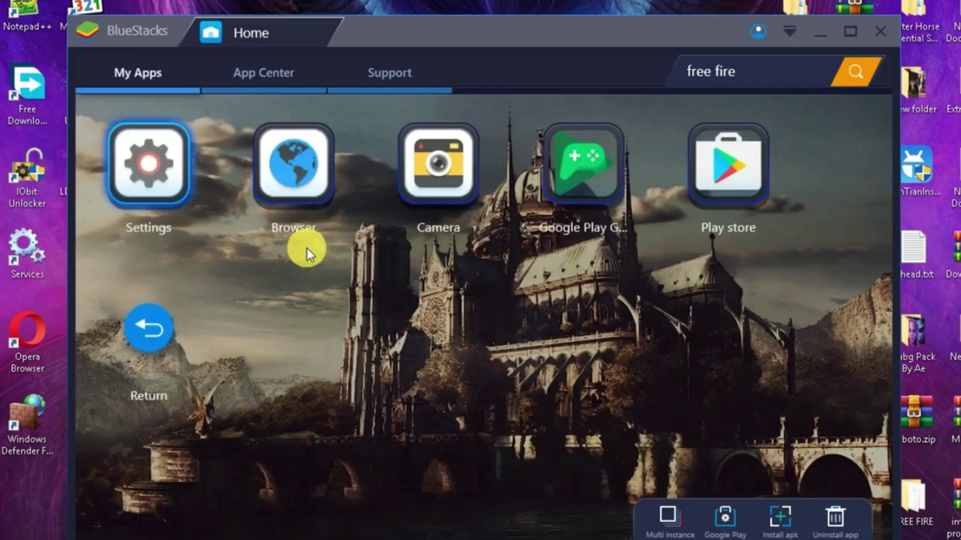
left_click(737, 203)
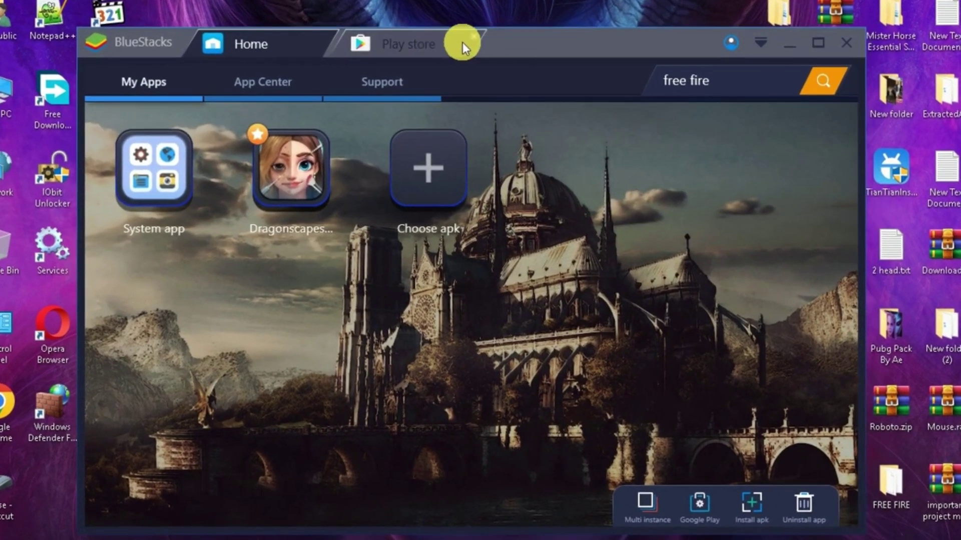
left_click(450, 156)
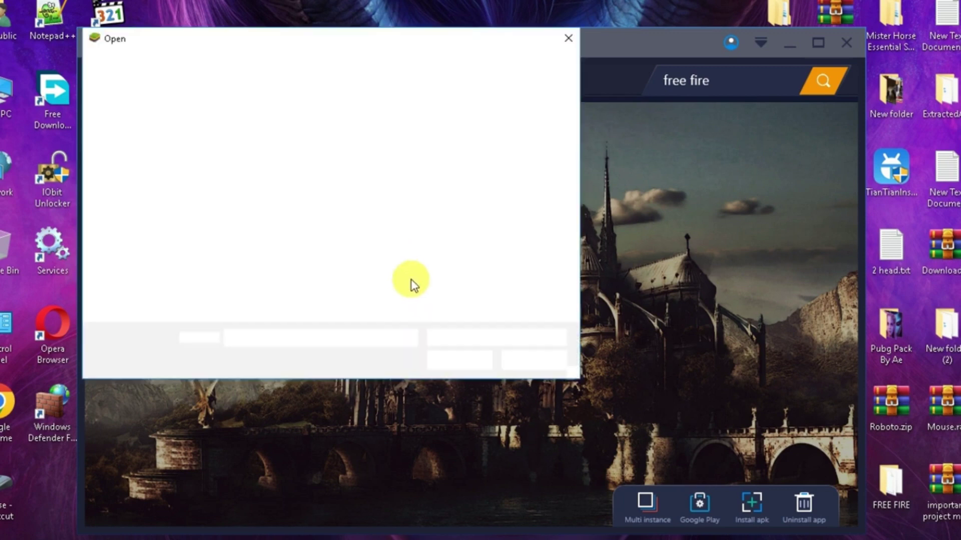
left_click(288, 133)
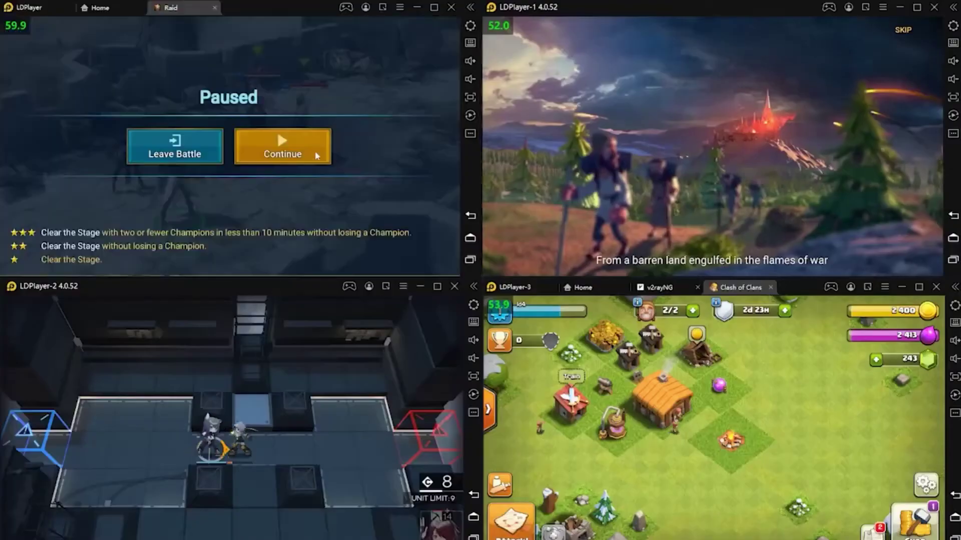
Go through the LDPlayer promo clips and LD Store overview to reach the Android home screen
left_click(299, 142)
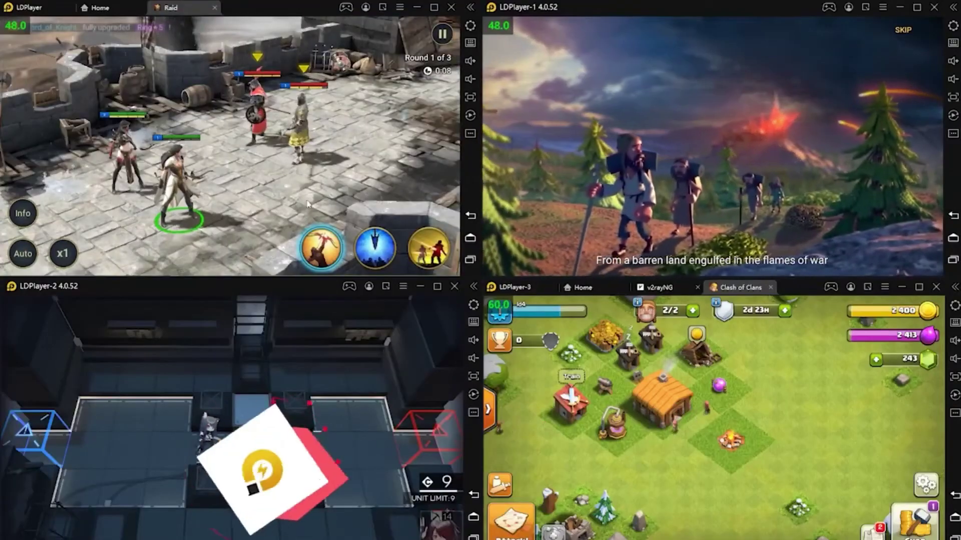
left_click(389, 249)
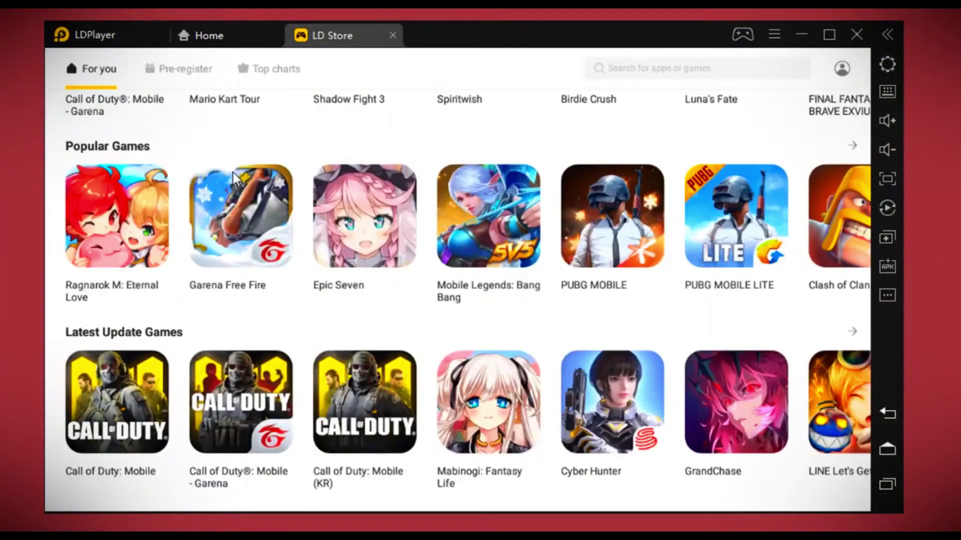
scroll(232, 173, "down", 2)
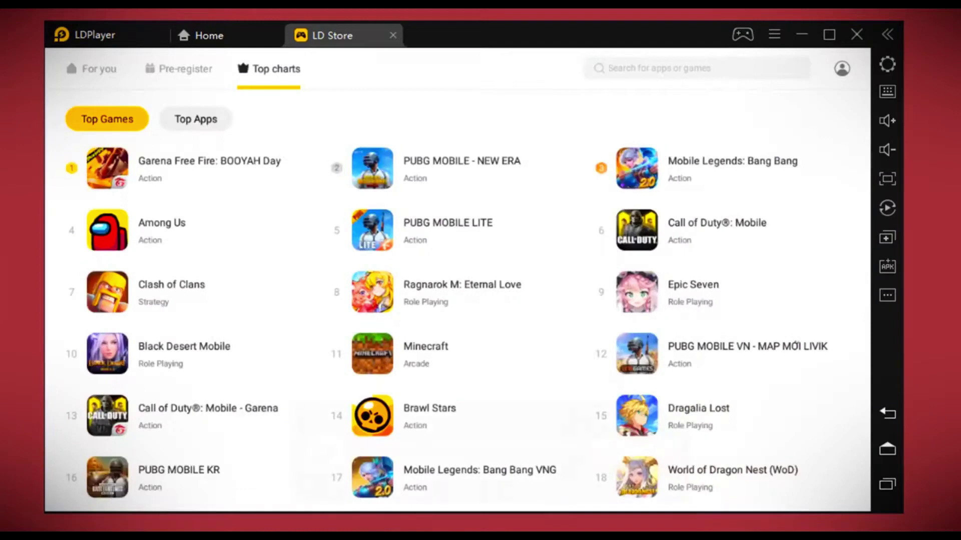
scroll(797, 361, "down", 5)
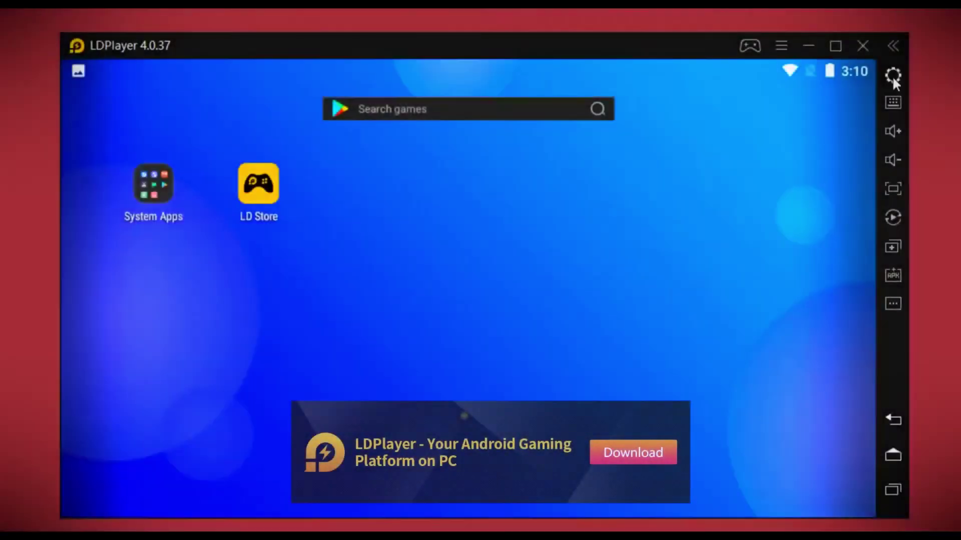
Turn the emulator volume down and save a screenshot with the sidebar tools
left_click(893, 76)
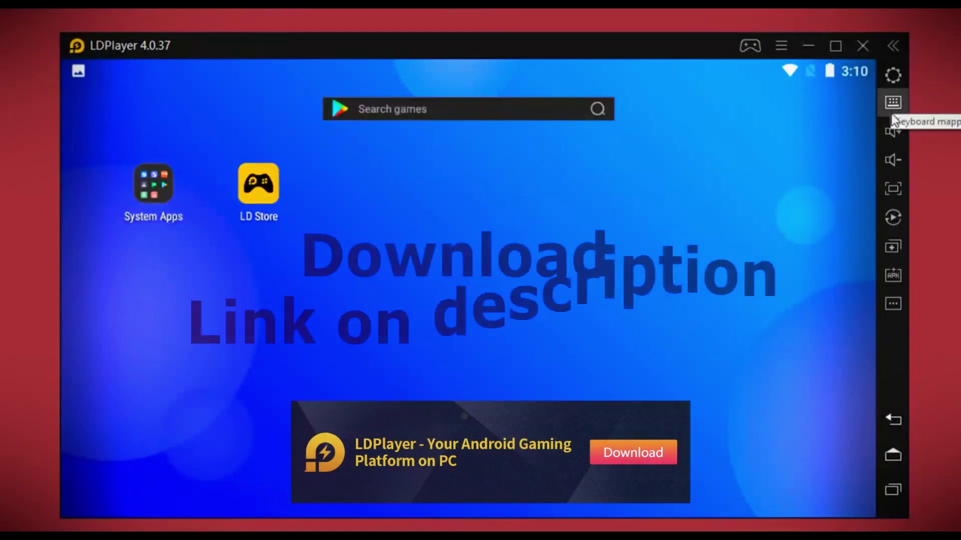
left_click(893, 159)
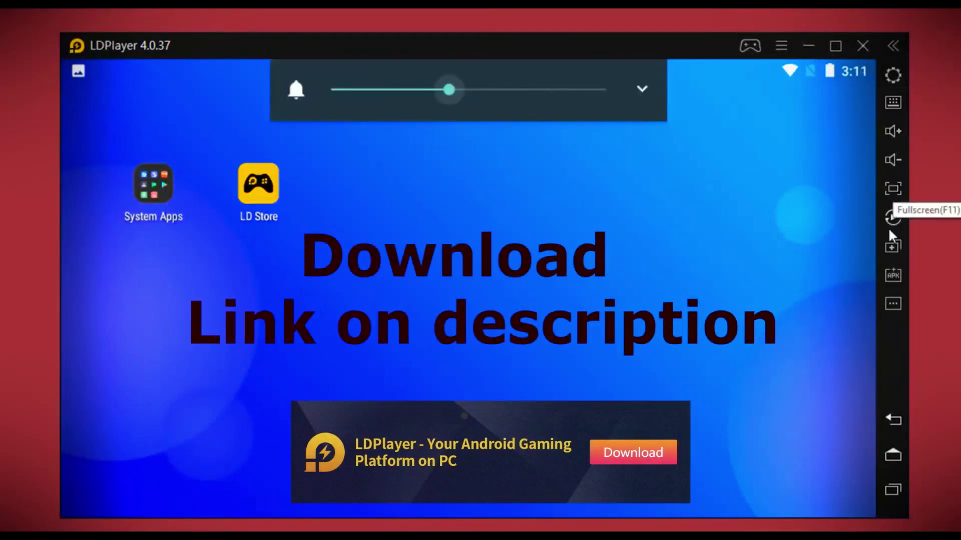
left_click(894, 302)
left_click(857, 215)
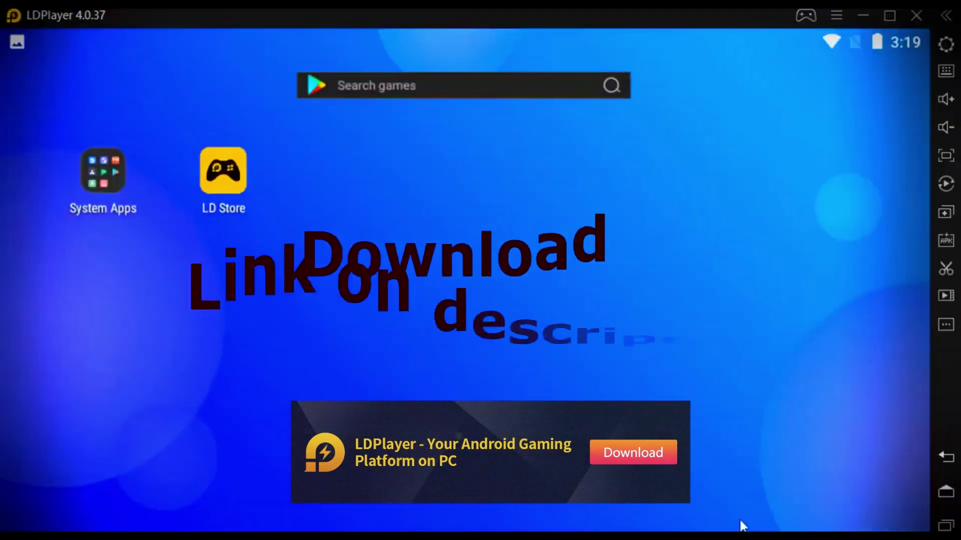
Set the game frame rate to 120 FPS in Game settings
left_click(946, 44)
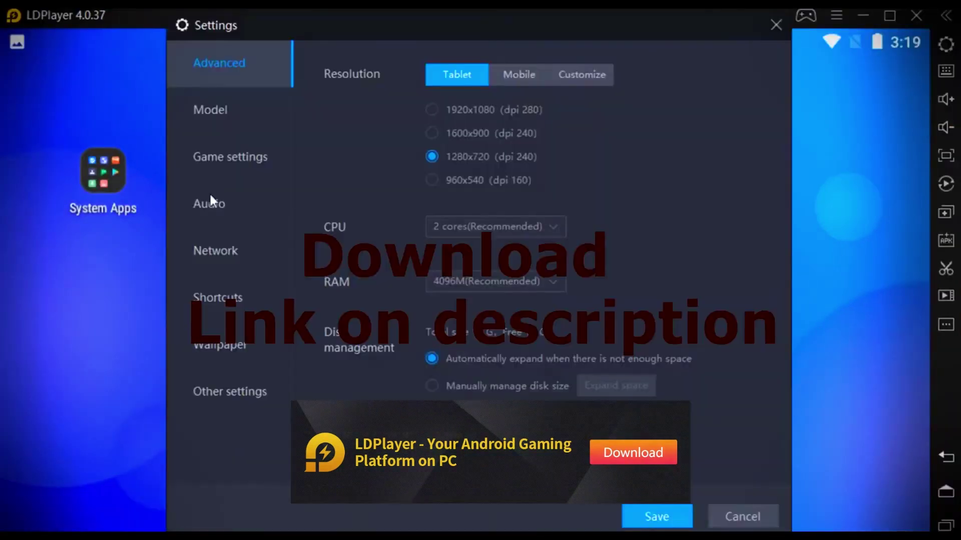
left_click(208, 165)
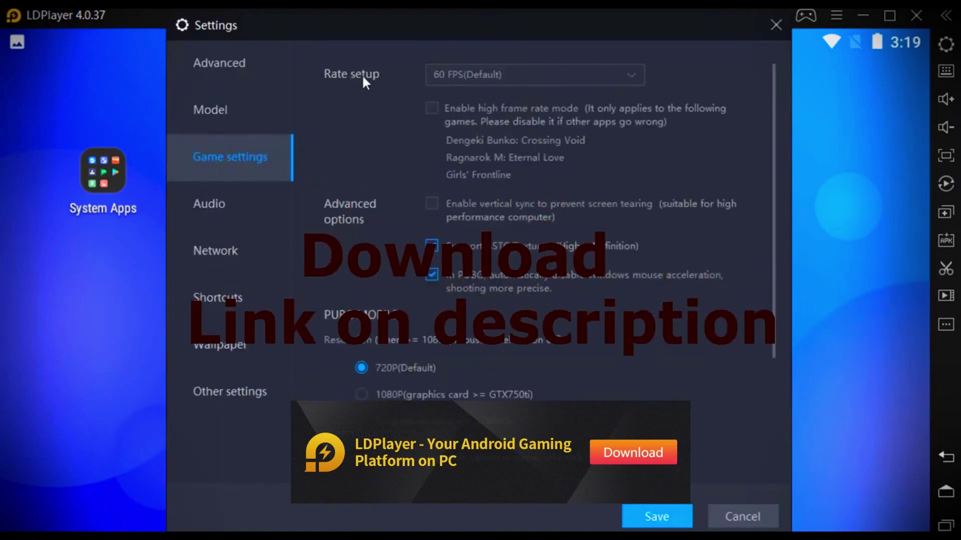
left_click(465, 75)
left_click(470, 140)
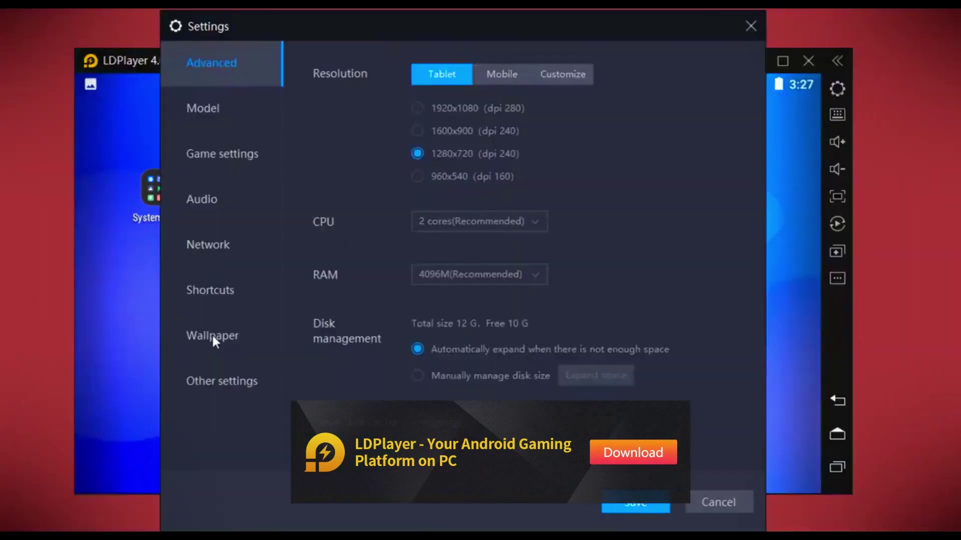
Change the home screen wallpaper to Blue and apply it
left_click(212, 335)
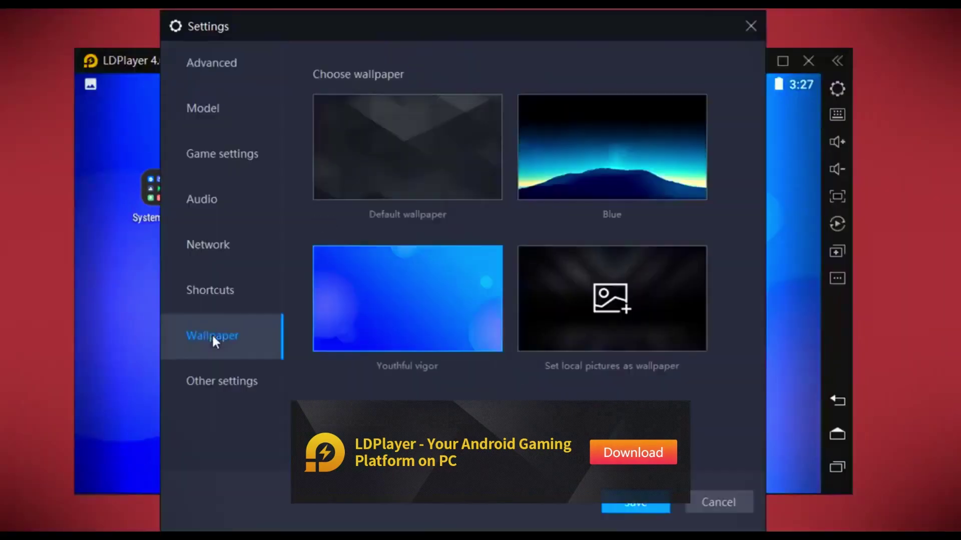
left_click(616, 173)
left_click(635, 503)
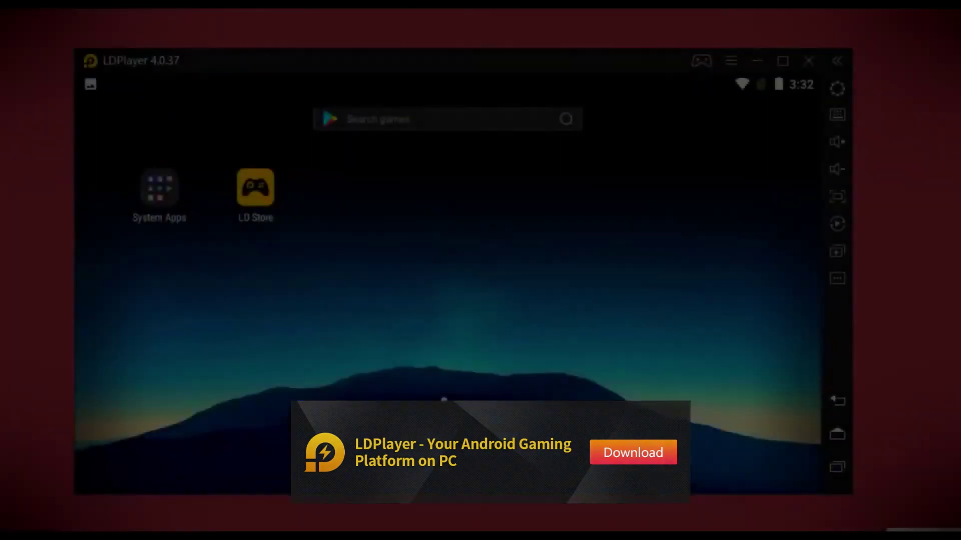